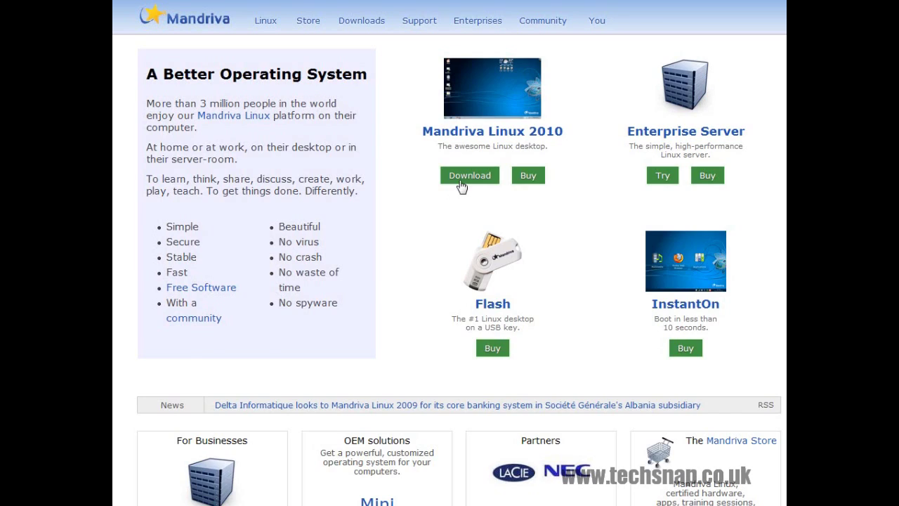
# Start the download of Mandriva Linux 2010 from the Mandriva website.
pyautogui.click(461, 185)
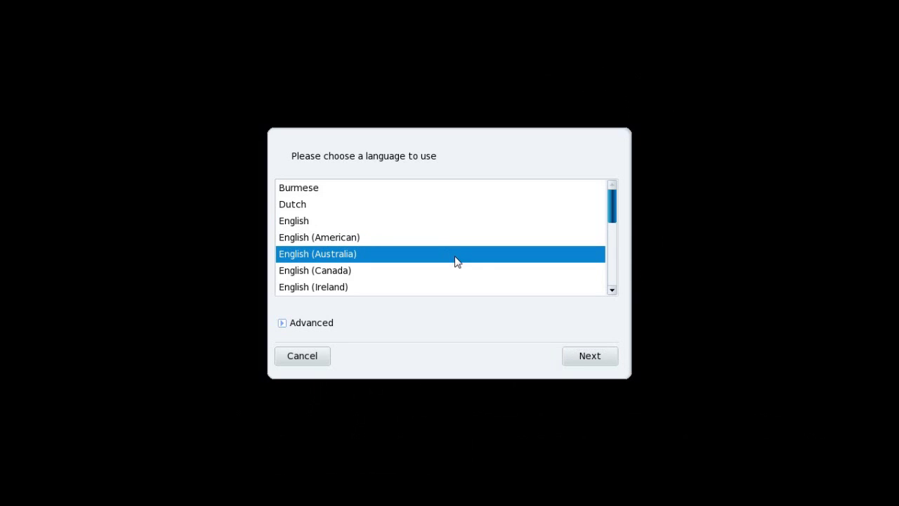
# Choose English as the system language and accept the license agreement.
pyautogui.click(340, 220)
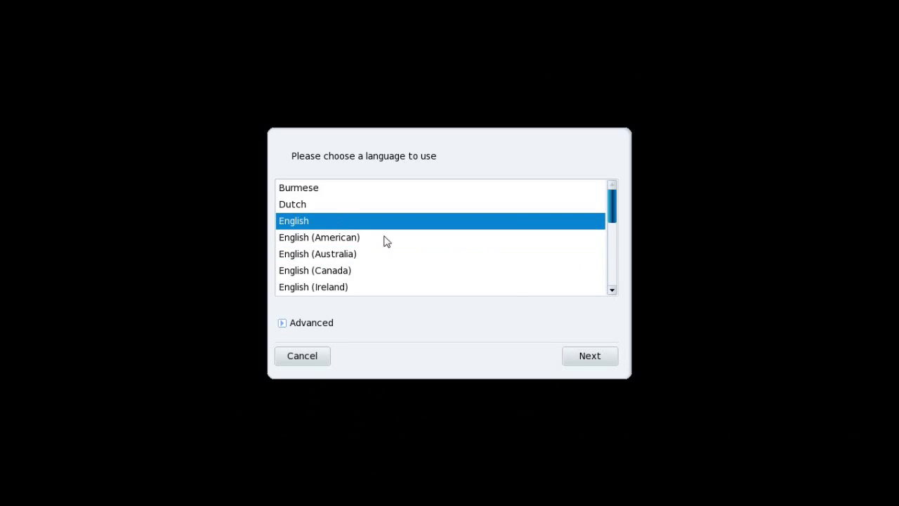
pyautogui.click(584, 359)
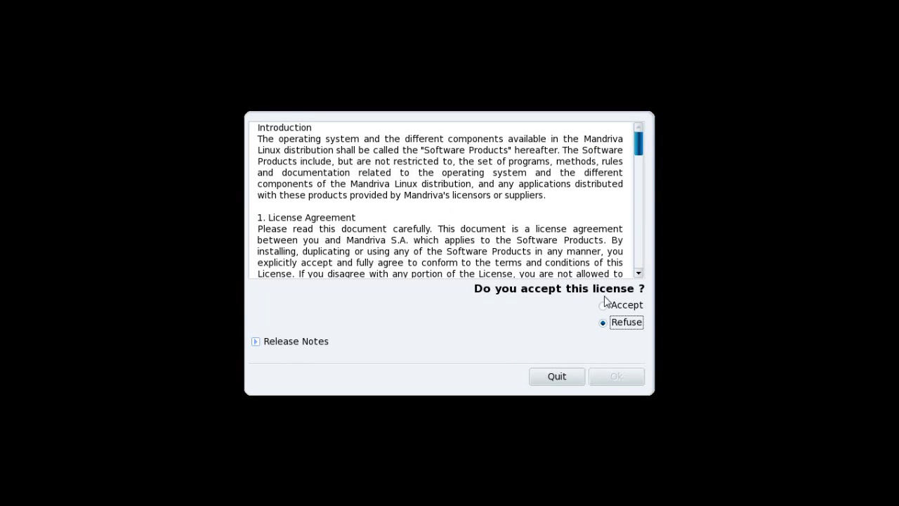
pyautogui.click(618, 306)
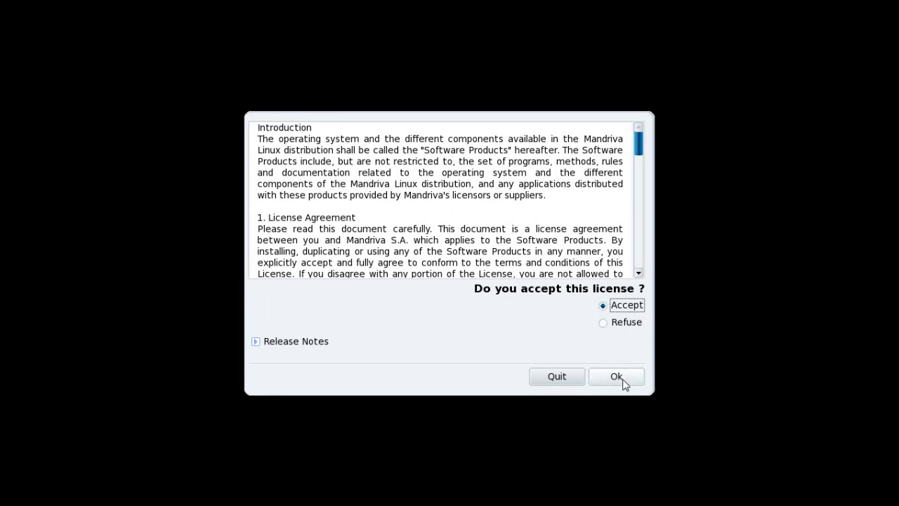
pyautogui.click(623, 380)
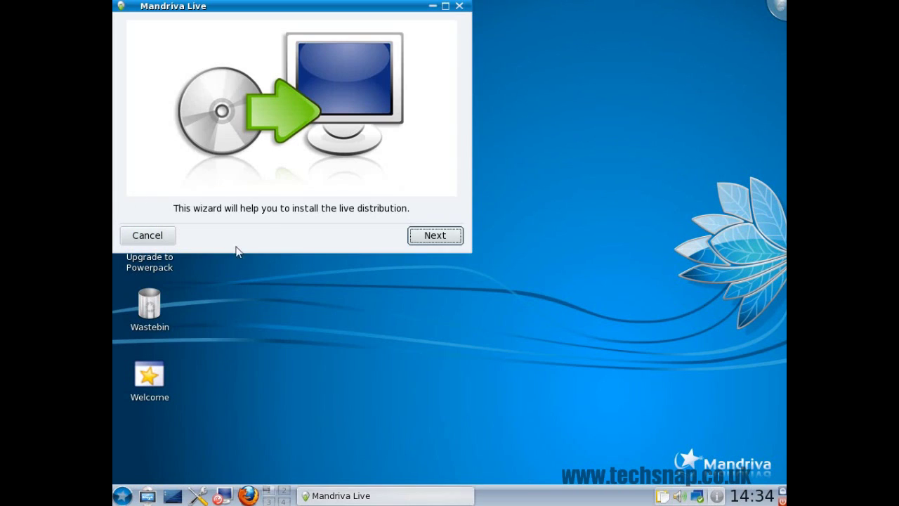
# Begin the live installation and partition the VBOX hard disk with the Use free space option.
pyautogui.click(428, 236)
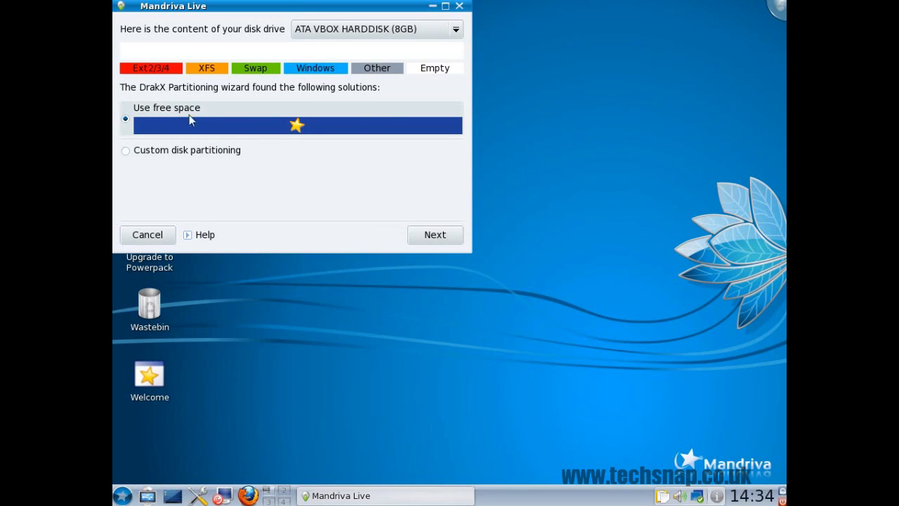
pyautogui.click(453, 246)
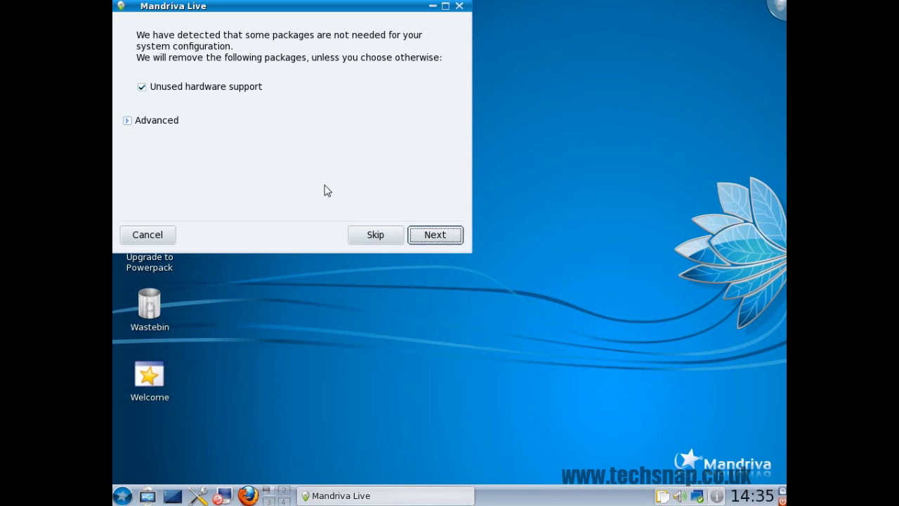
# Review the list of unused hardware support packages and confirm their removal.
pyautogui.click(145, 127)
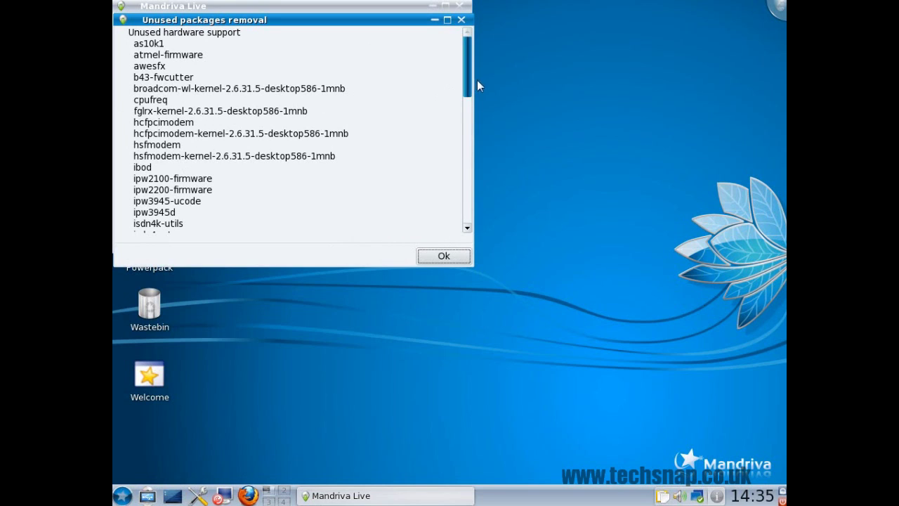
pyautogui.moveTo(467, 80); pyautogui.dragTo(465, 142)
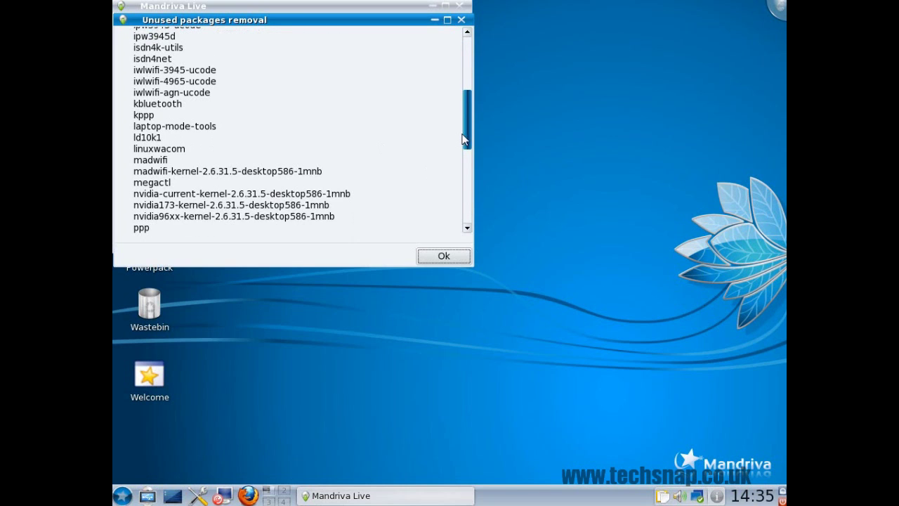
pyautogui.moveTo(465, 139); pyautogui.dragTo(469, 242)
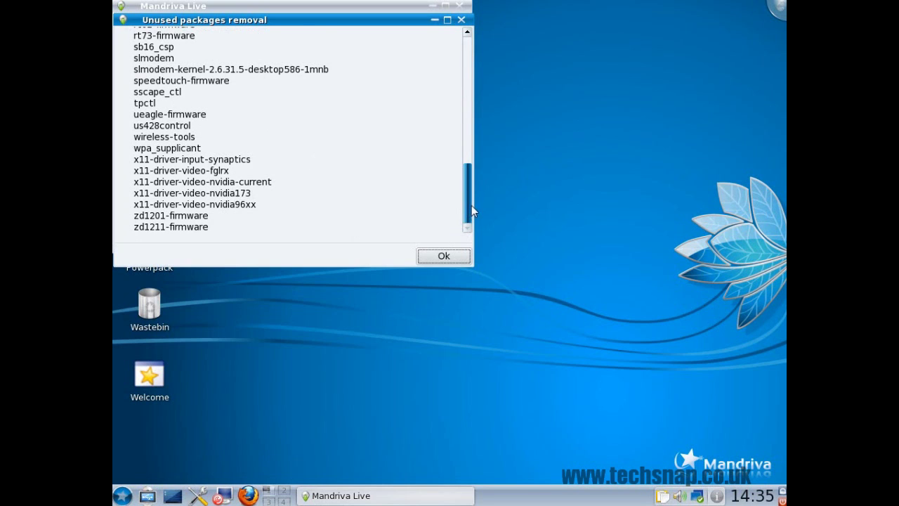
pyautogui.moveTo(468, 208); pyautogui.dragTo(463, 69)
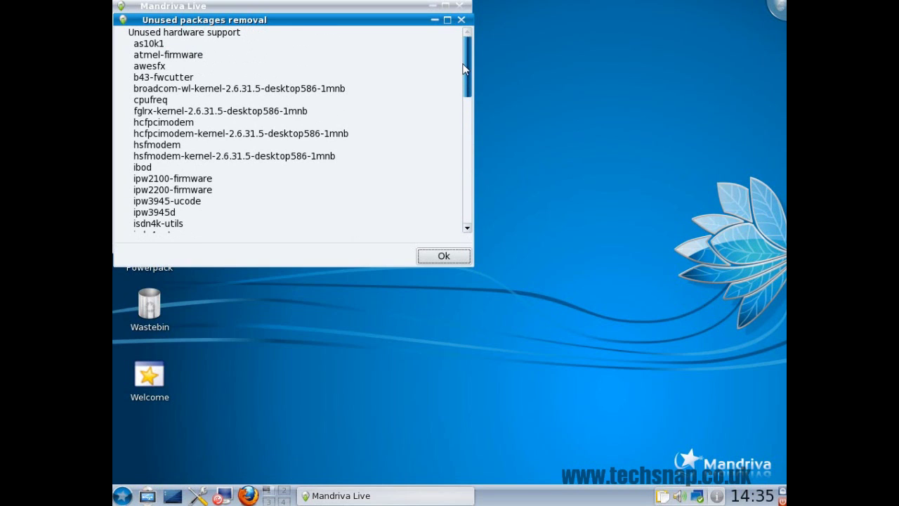
pyautogui.click(442, 256)
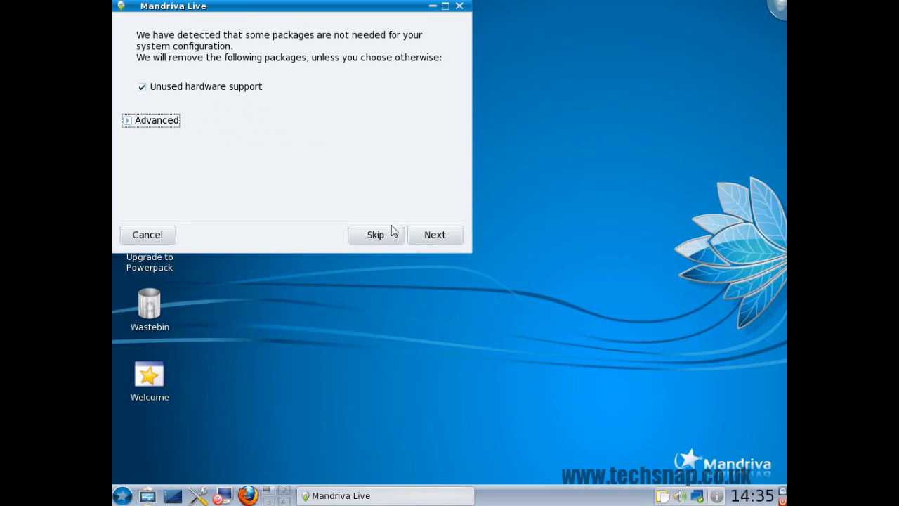
pyautogui.click(425, 236)
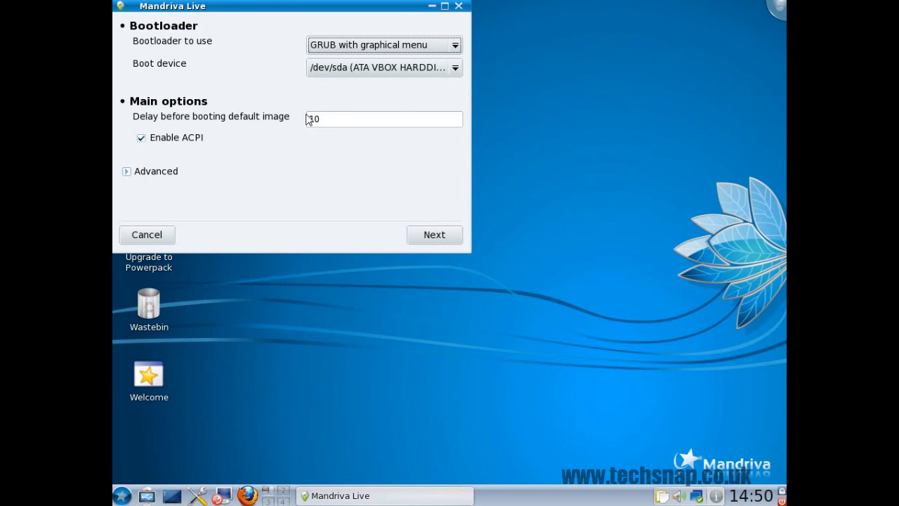
# Confirm the bootloader settings and boot menu entries, completing the installation wizard.
pyautogui.click(359, 52)
pyautogui.click(356, 97)
pyautogui.click(443, 238)
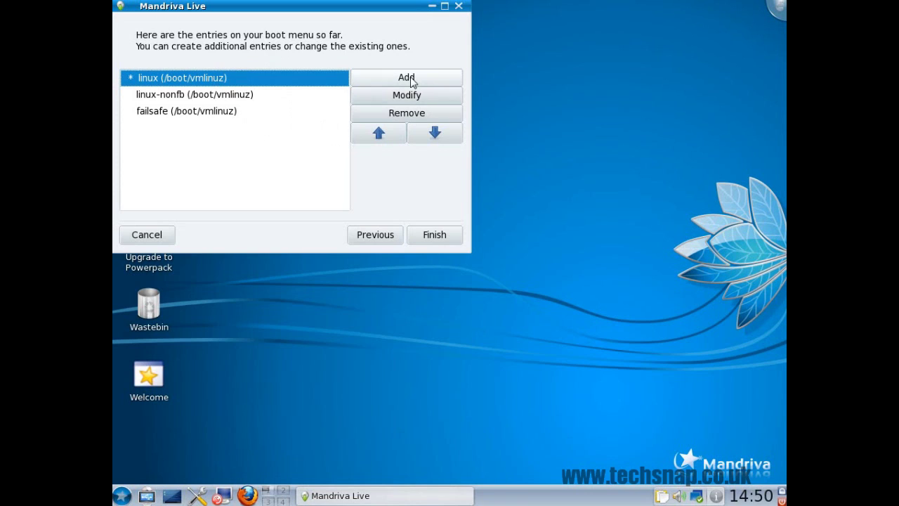
pyautogui.click(450, 237)
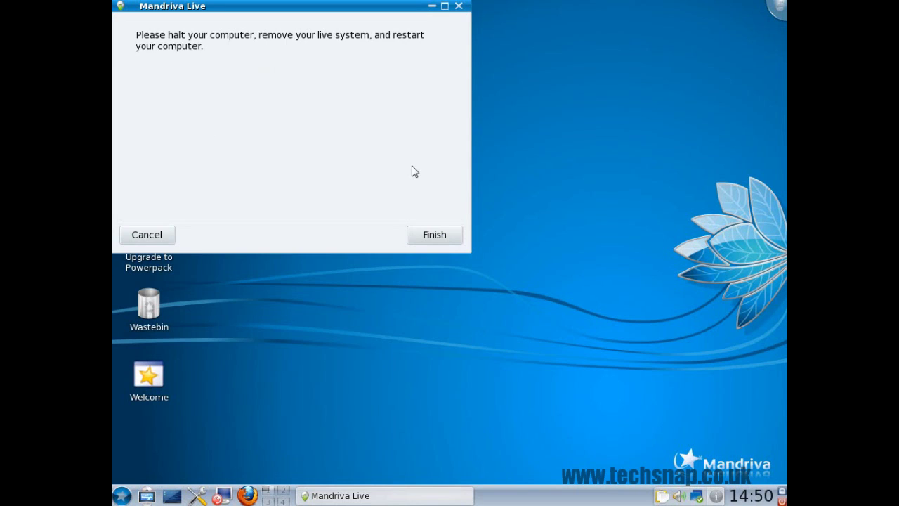
pyautogui.click(431, 240)
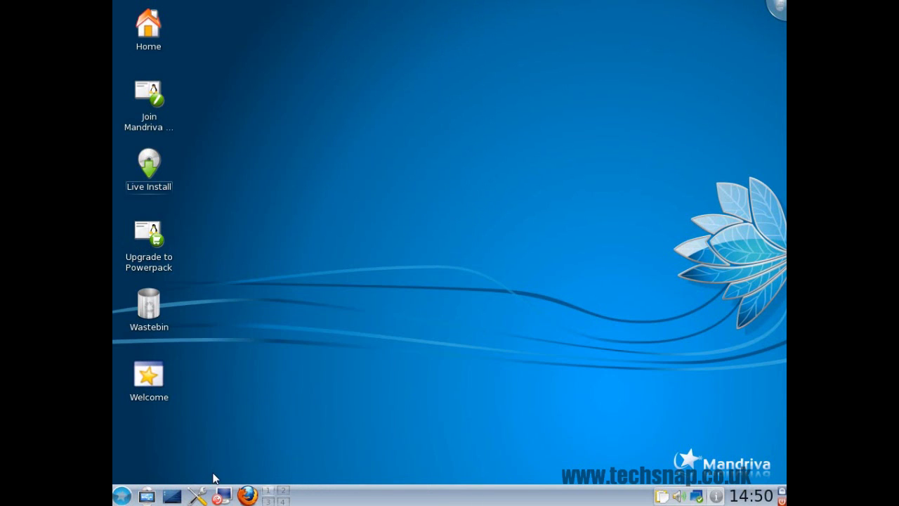
# Restart the computer from the live desktop.
pyautogui.hotkey('alt', 'F1')
pyautogui.moveTo(214, 476)
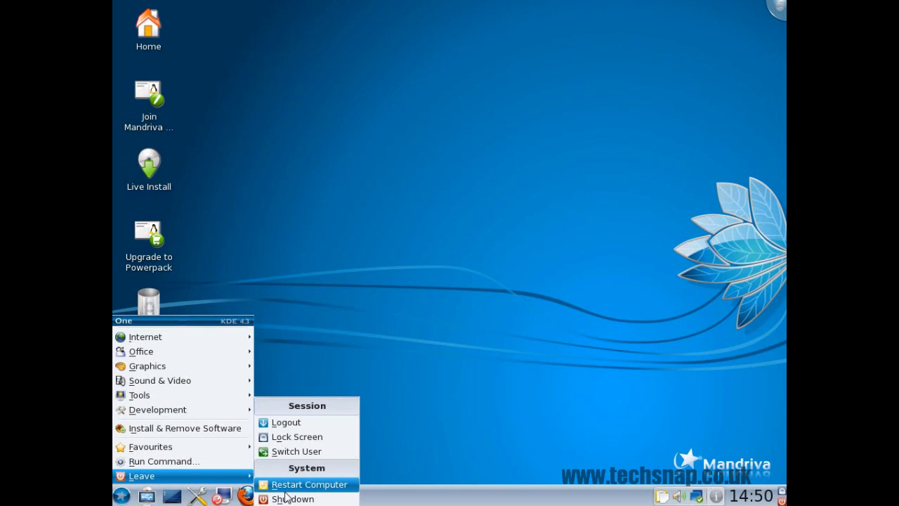
pyautogui.click(417, 344)
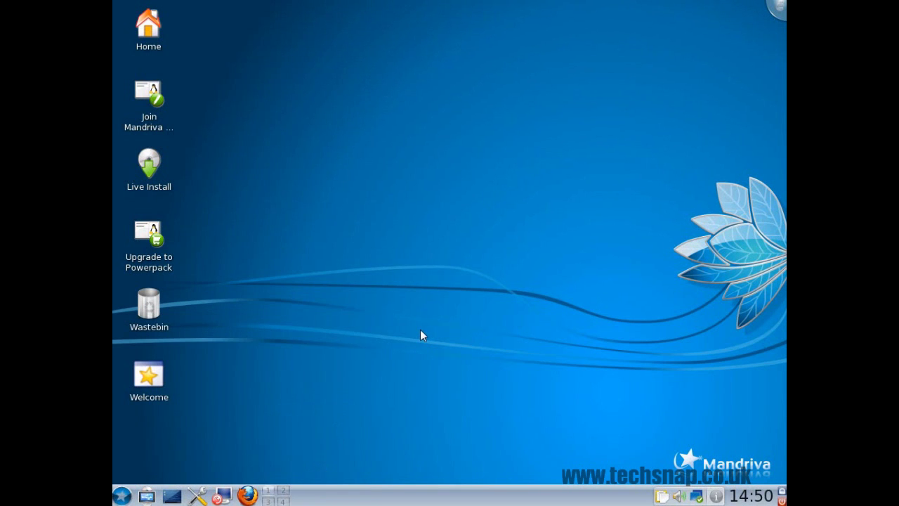
pyautogui.click(467, 254)
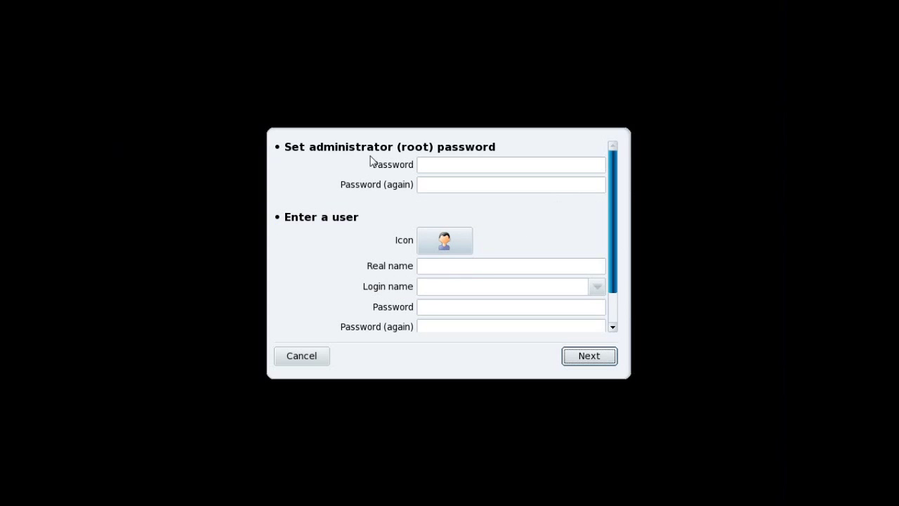
# Set the administrator (root) password and enter it again to confirm it.
pyautogui.click(451, 168)
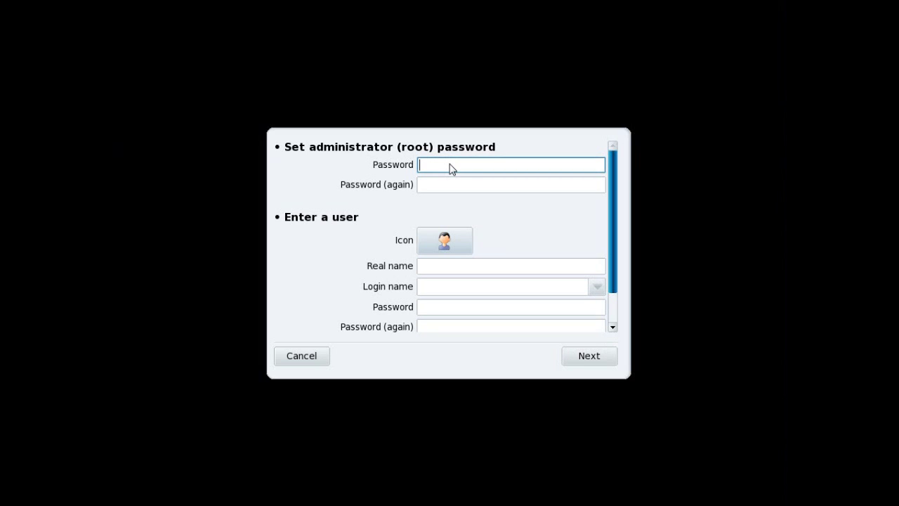
pyautogui.write('*********')
pyautogui.press('Tab')
pyautogui.write('*********')
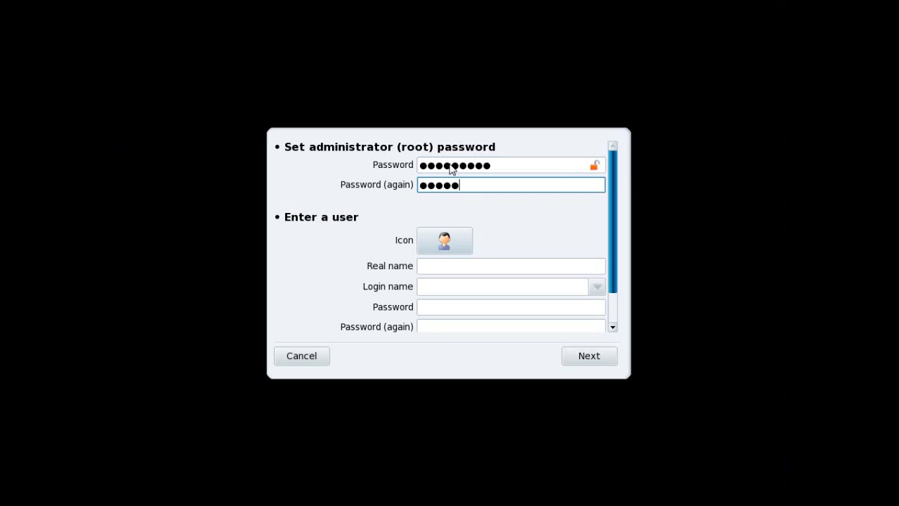
# Define a user with the real name Techsnap, and enter and repeat the user's account password.
pyautogui.press('Tab')
pyautogui.press('Tab')
pyautogui.write('Techsnap')
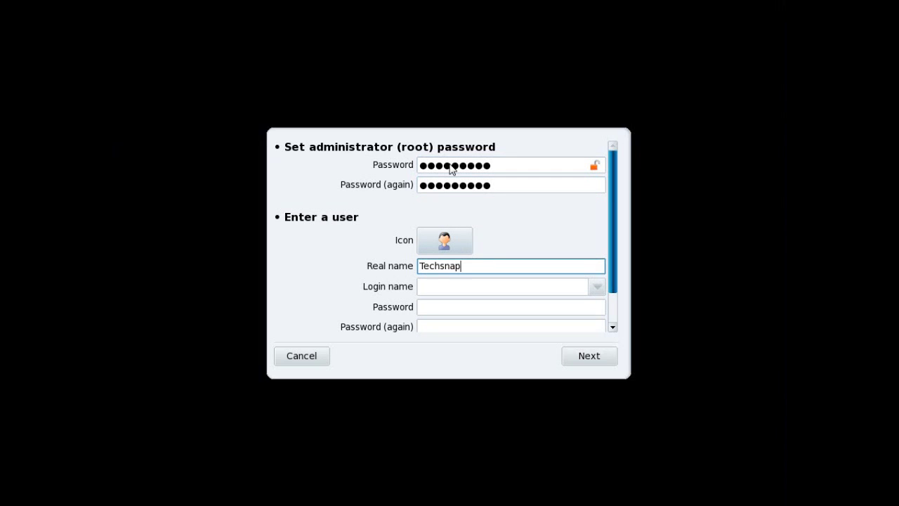
pyautogui.press('Tab')
pyautogui.press('Tab')
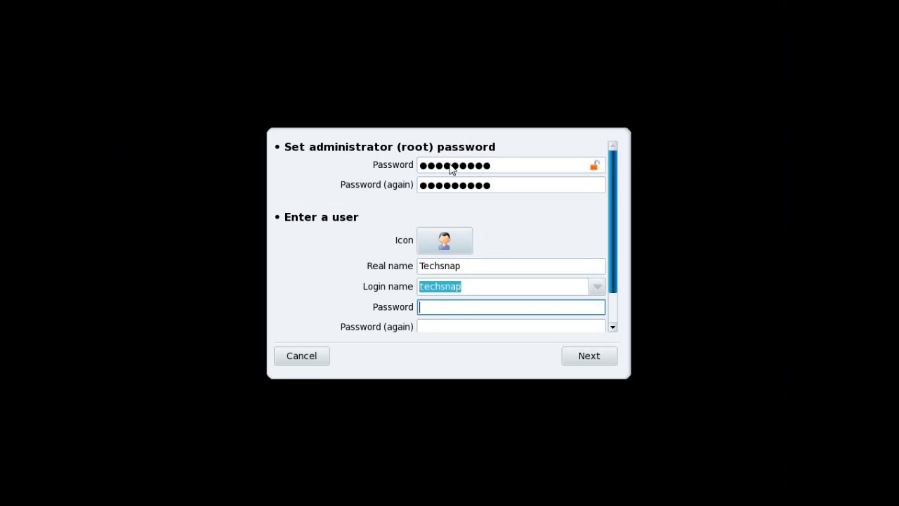
pyautogui.write('*********')
pyautogui.press('Tab')
pyautogui.write('*********')
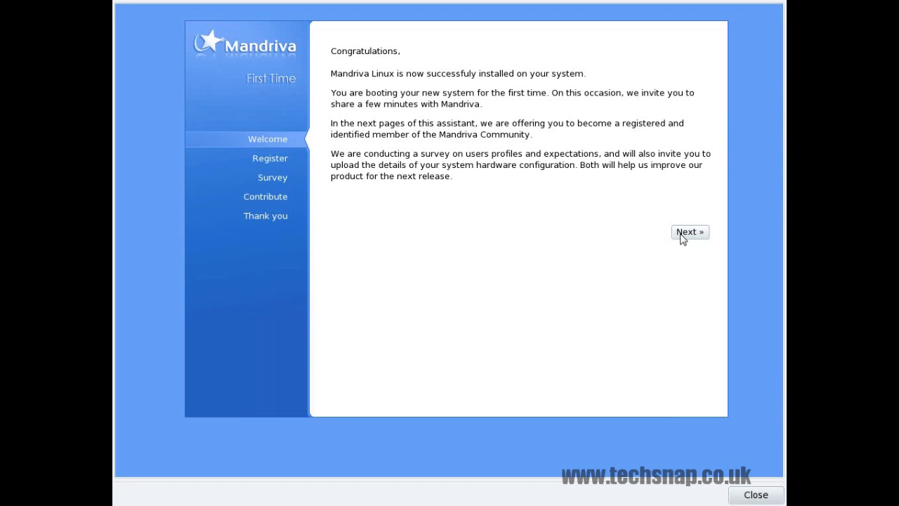
pyautogui.click(685, 233)
pyautogui.click(402, 351)
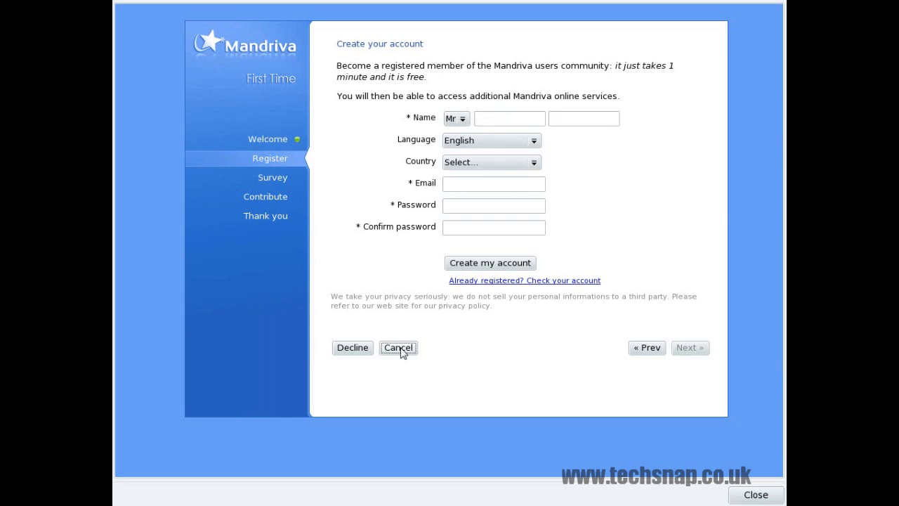
pyautogui.click(686, 211)
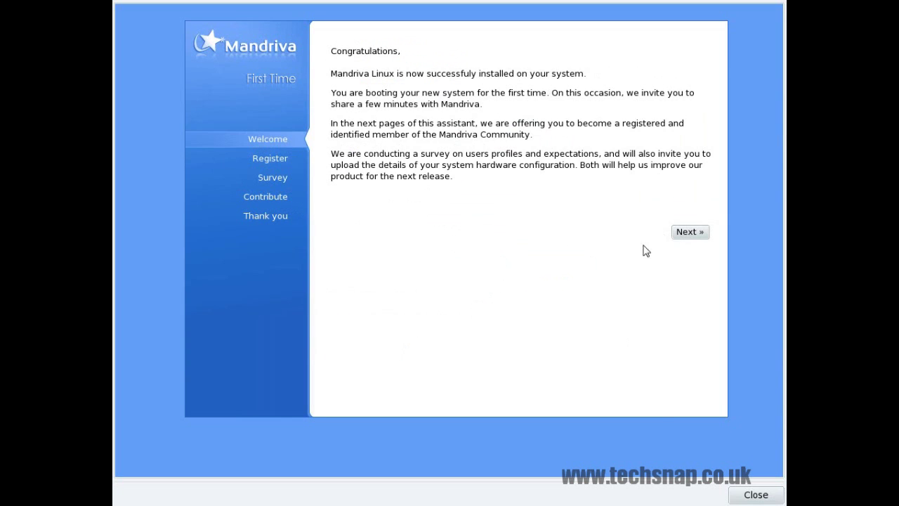
pyautogui.click(690, 234)
pyautogui.click(392, 349)
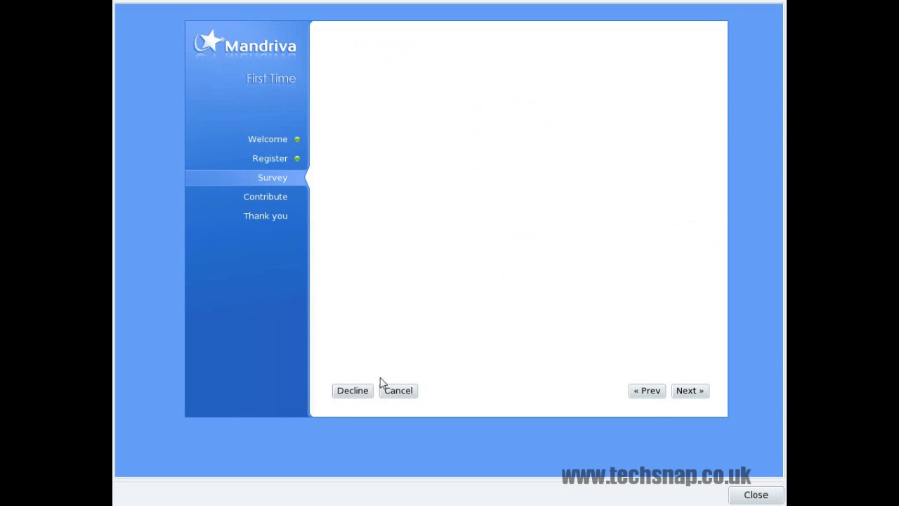
pyautogui.click(355, 395)
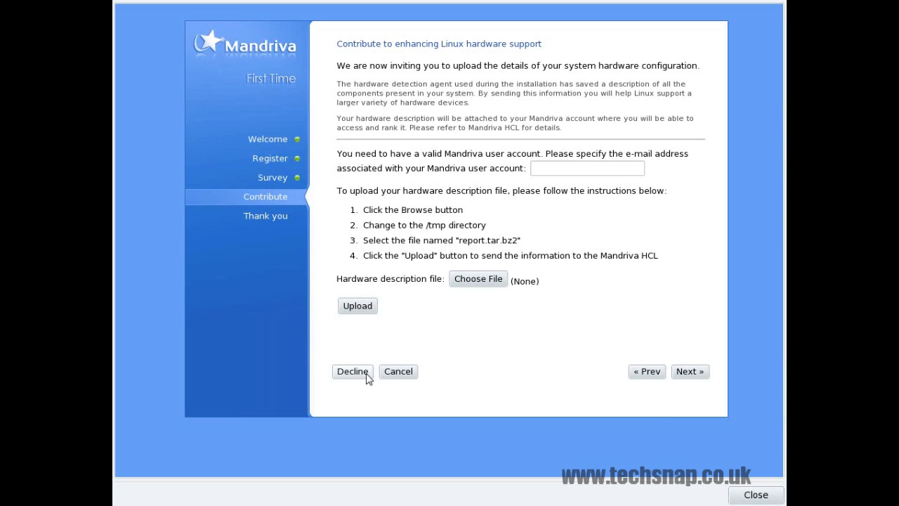
pyautogui.click(367, 377)
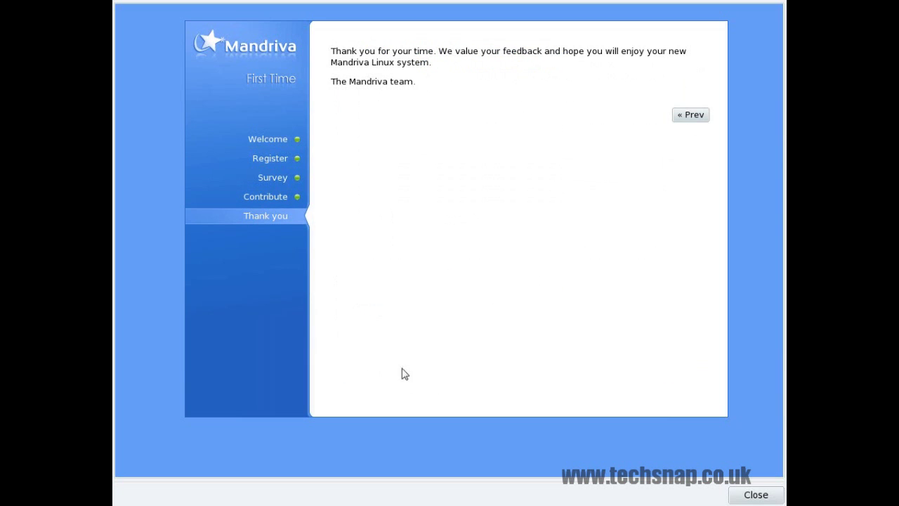
pyautogui.click(702, 120)
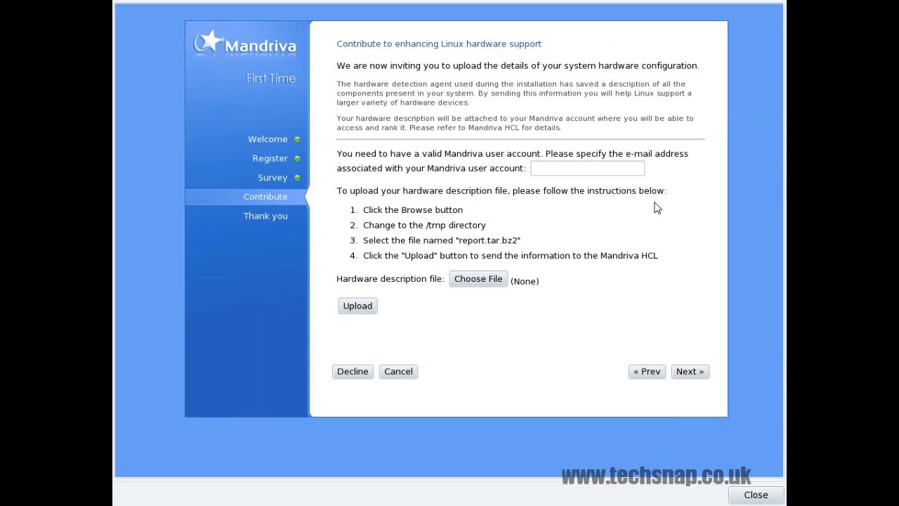
pyautogui.click(407, 373)
pyautogui.click(700, 214)
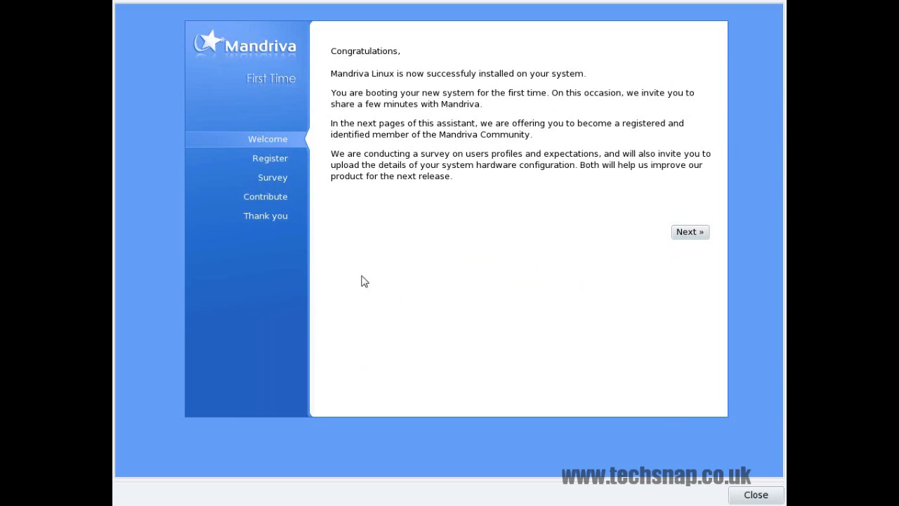
# Go through the First Time assistant from the Welcome page, declining the registration, the survey and the hardware contribution.
pyautogui.click(690, 235)
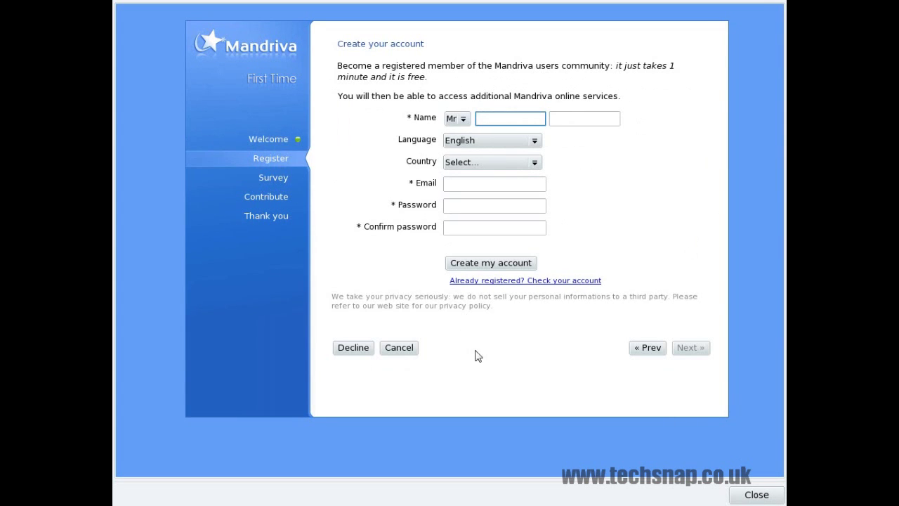
pyautogui.click(357, 349)
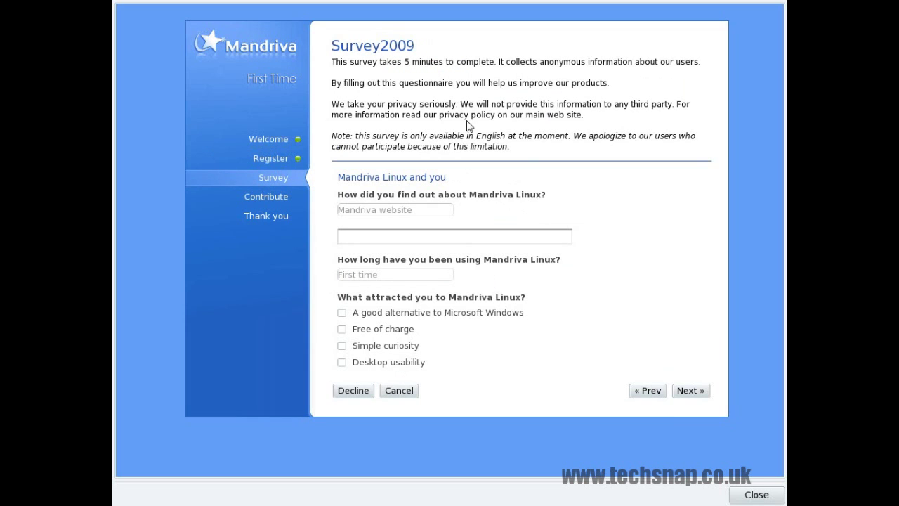
pyautogui.click(355, 391)
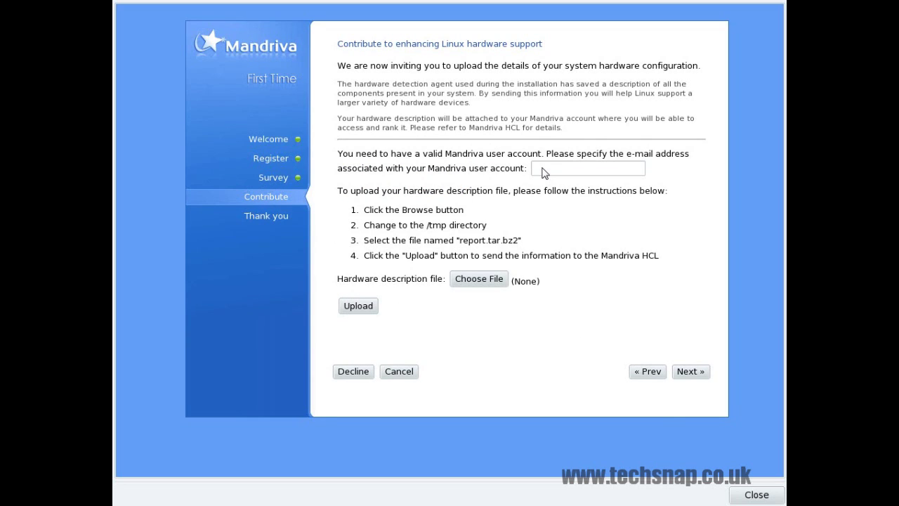
pyautogui.click(356, 372)
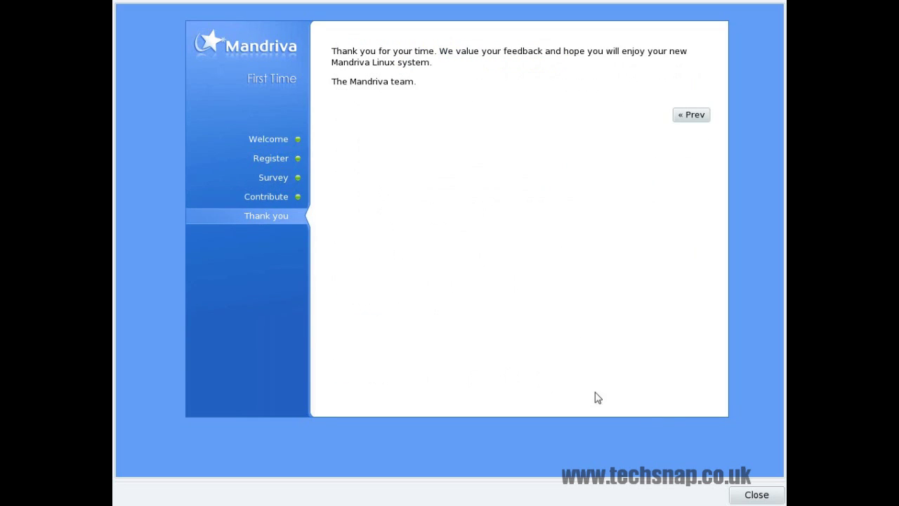
# Close the First Time assistant and log in to the desktop as the techsnap user.
pyautogui.click(748, 496)
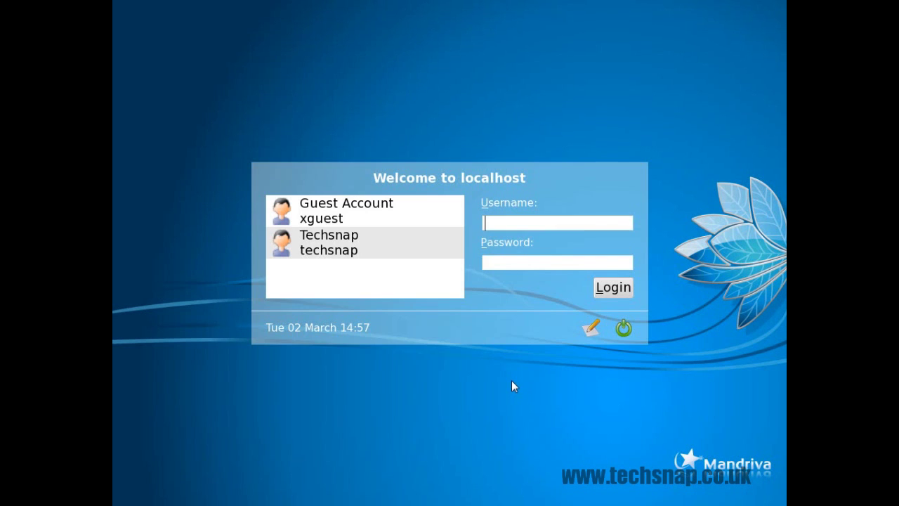
pyautogui.click(364, 254)
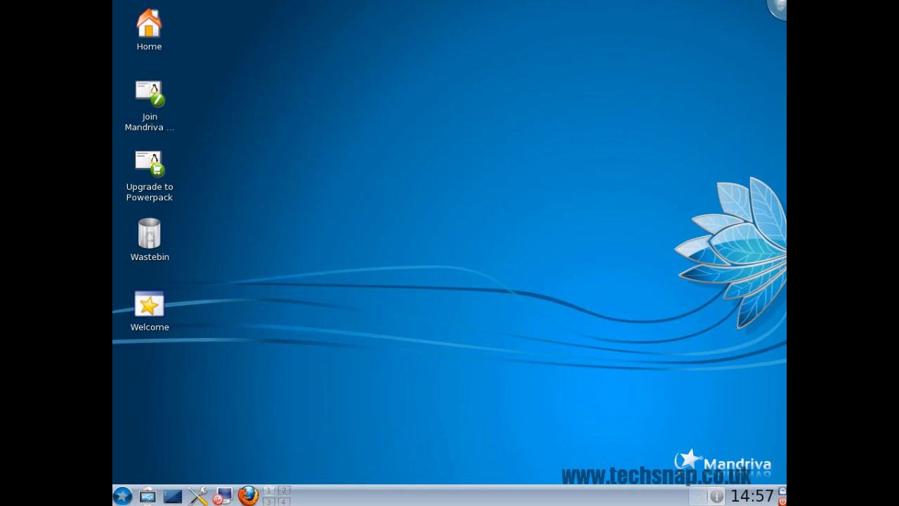
# Examine the installed applications in the Internet, Office, Graphics, Sound & Video and Tools categories, plus the Favourites and Leave entries.
pyautogui.click(123, 496)
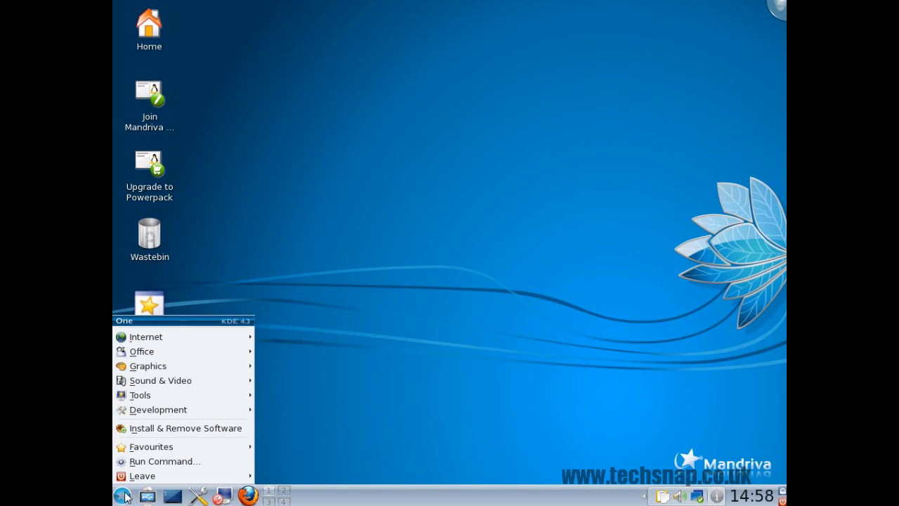
pyautogui.moveTo(187, 340)
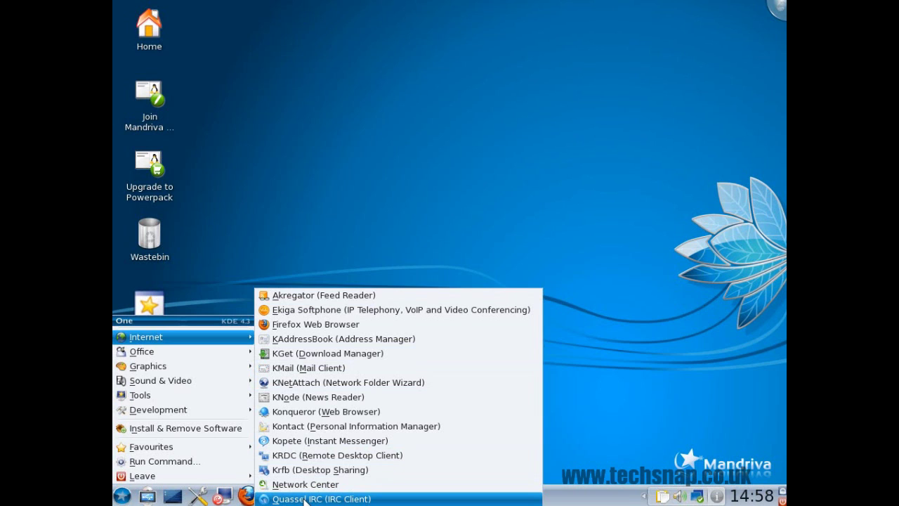
pyautogui.moveTo(217, 358)
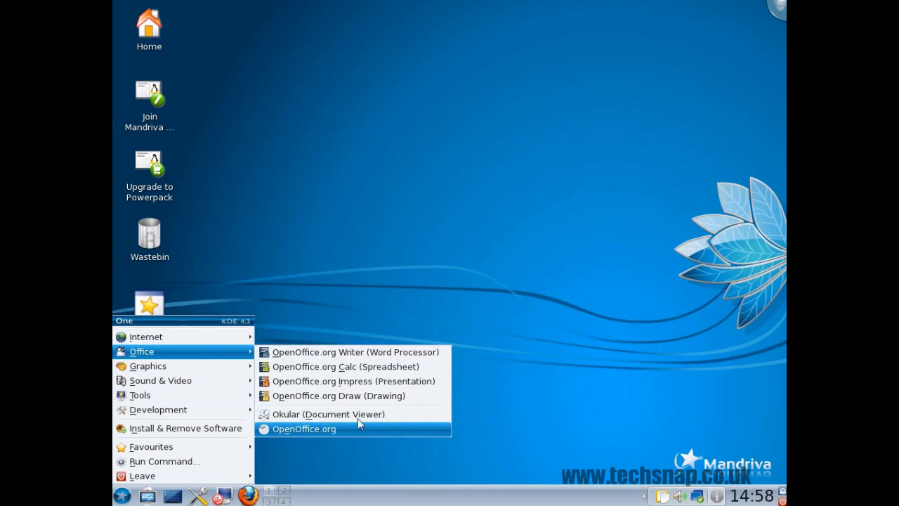
pyautogui.moveTo(214, 374)
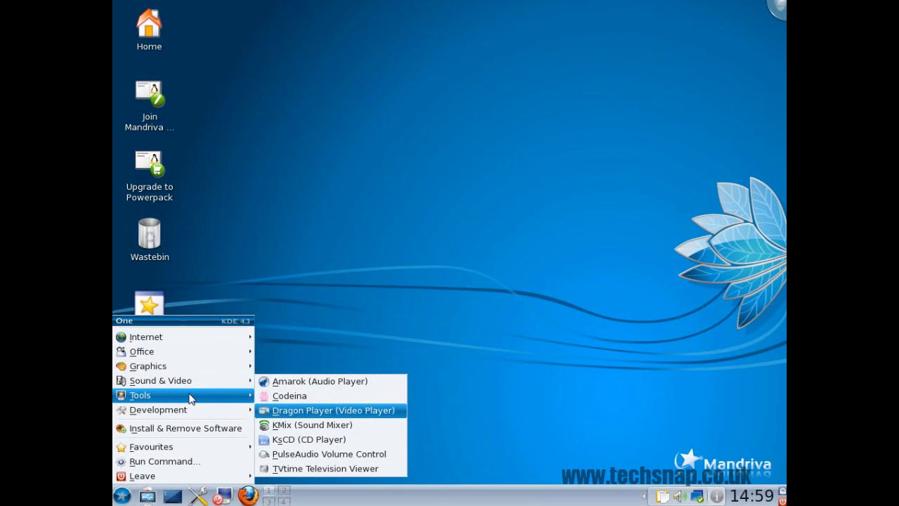
pyautogui.moveTo(289, 282)
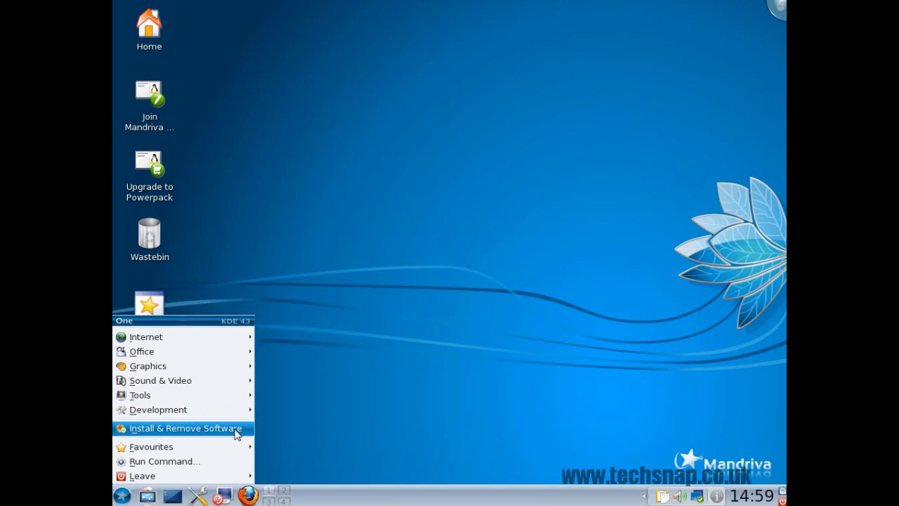
pyautogui.moveTo(237, 450)
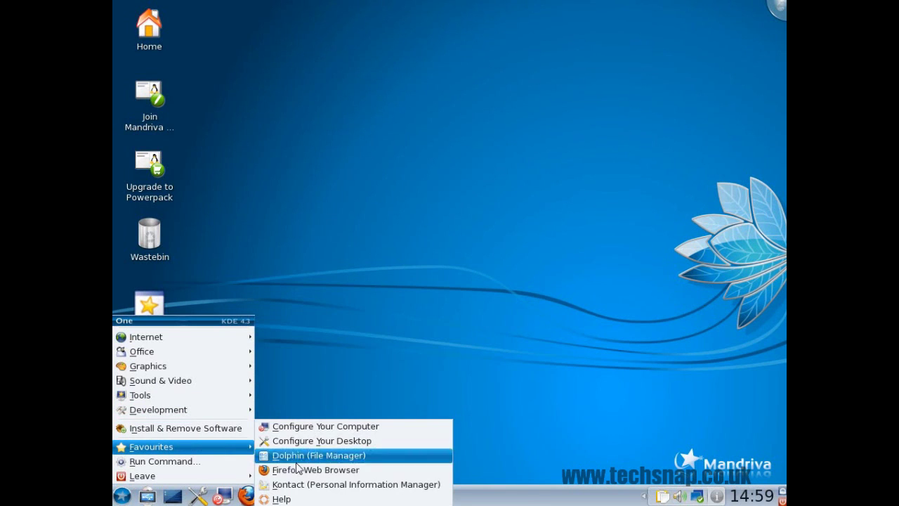
pyautogui.moveTo(237, 477)
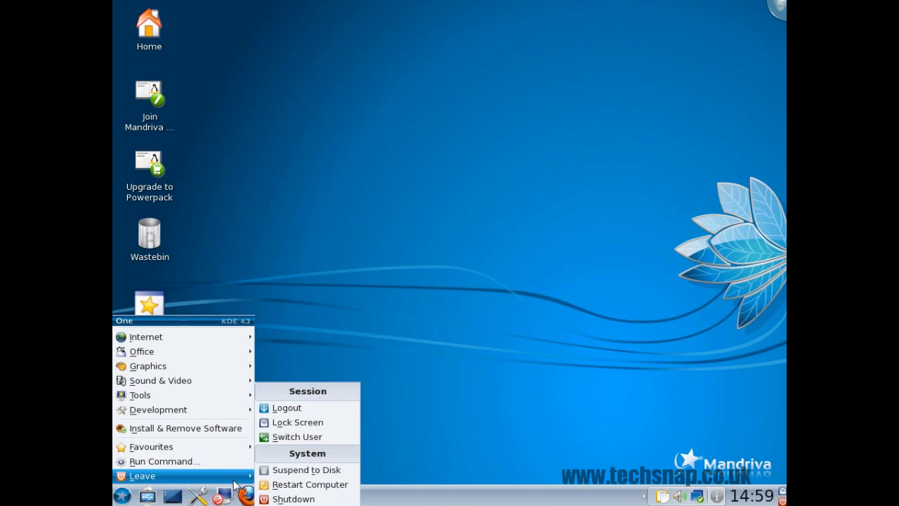
pyautogui.click(425, 362)
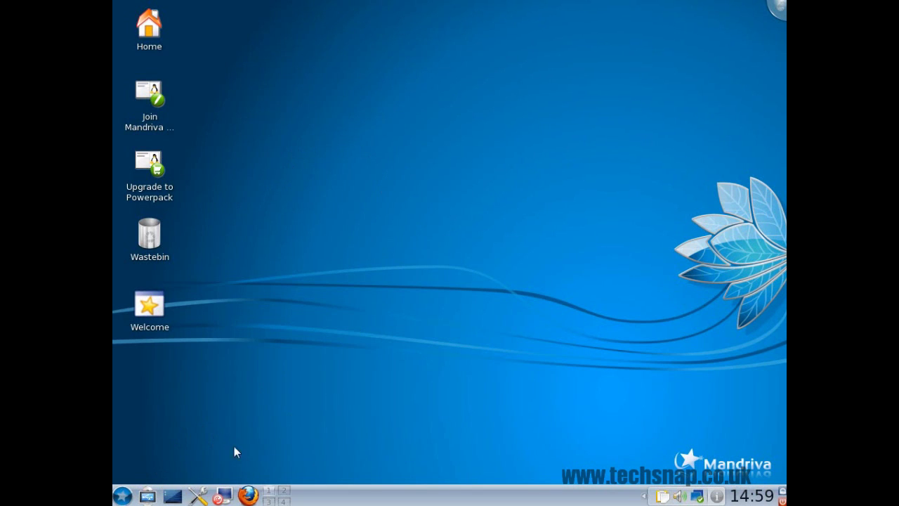
# Install the priority updates for aria2, glibc and urpmi, and acknowledge the restart warning for glibc.
pyautogui.click(122, 496)
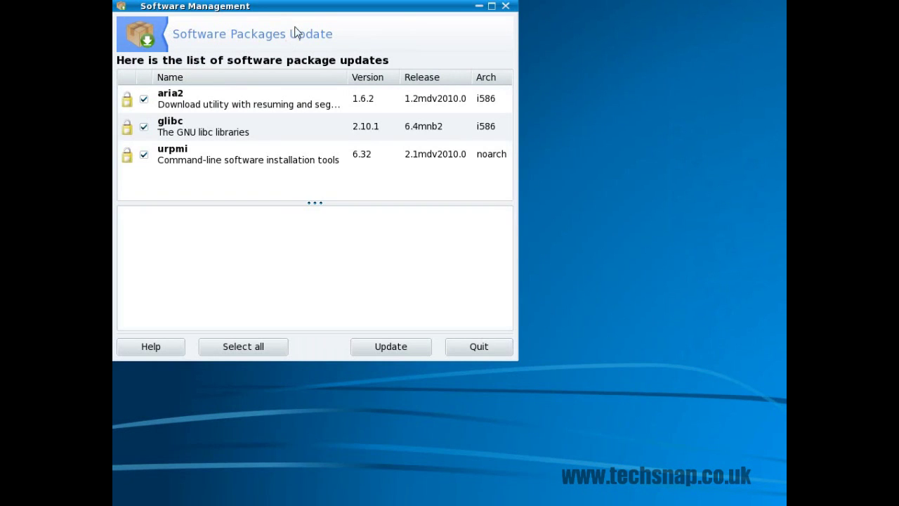
pyautogui.moveTo(315, 11); pyautogui.dragTo(477, 126)
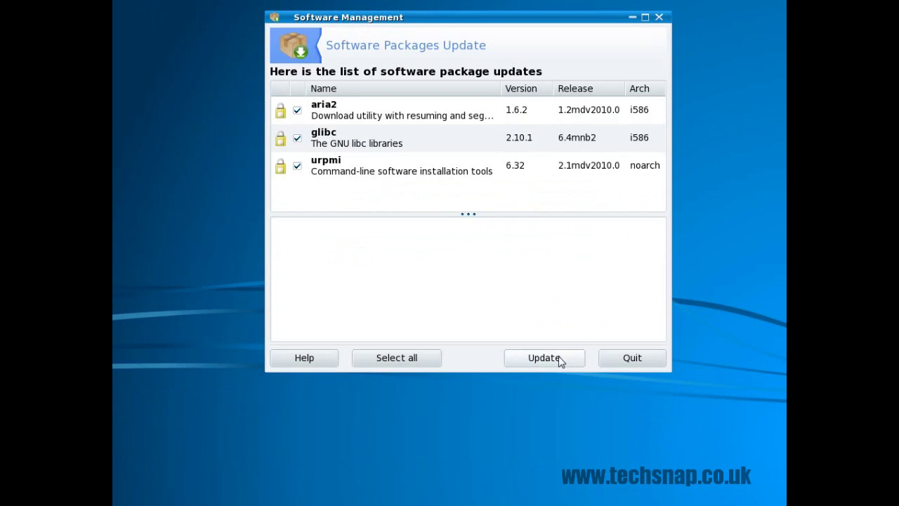
pyautogui.click(559, 458)
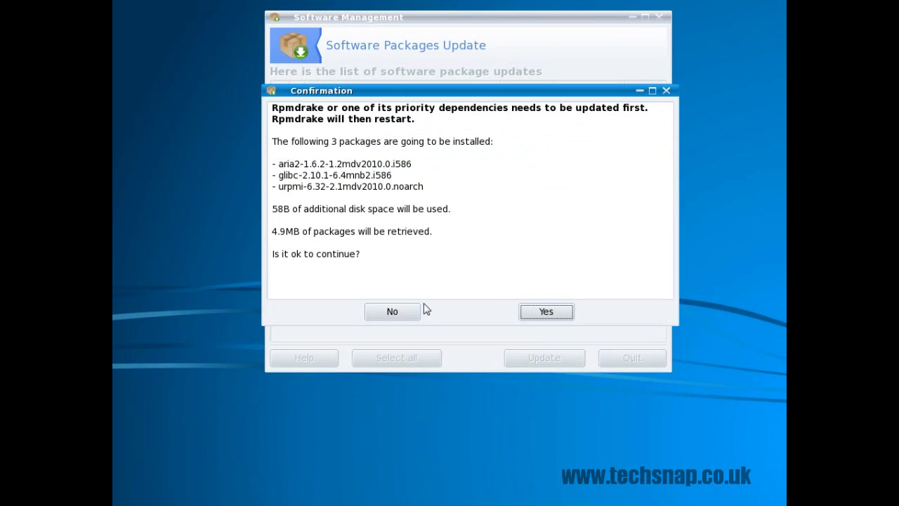
pyautogui.click(535, 316)
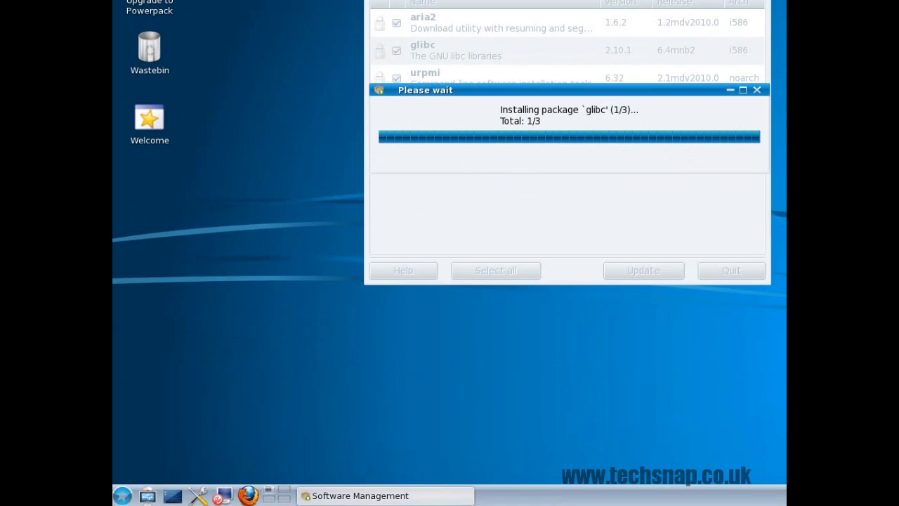
pyautogui.click(121, 495)
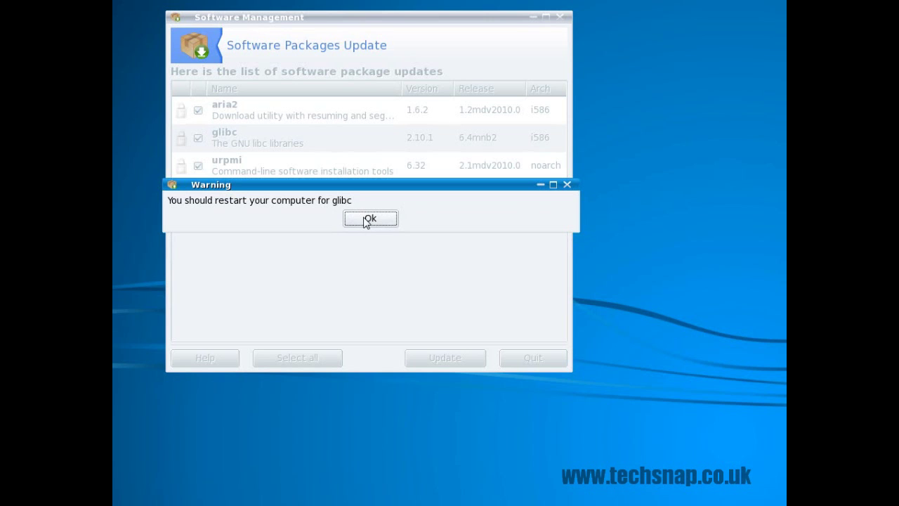
pyautogui.click(365, 219)
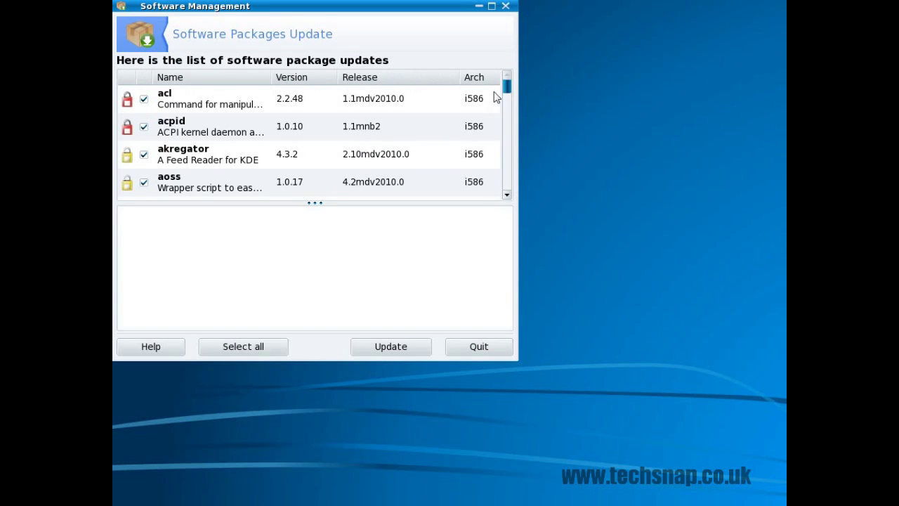
# Enlarge the Software Packages Update window and examine the list of available package updates.
pyautogui.scroll(-2, 507, 96)
pyautogui.moveTo(507, 96); pyautogui.dragTo(521, 224)
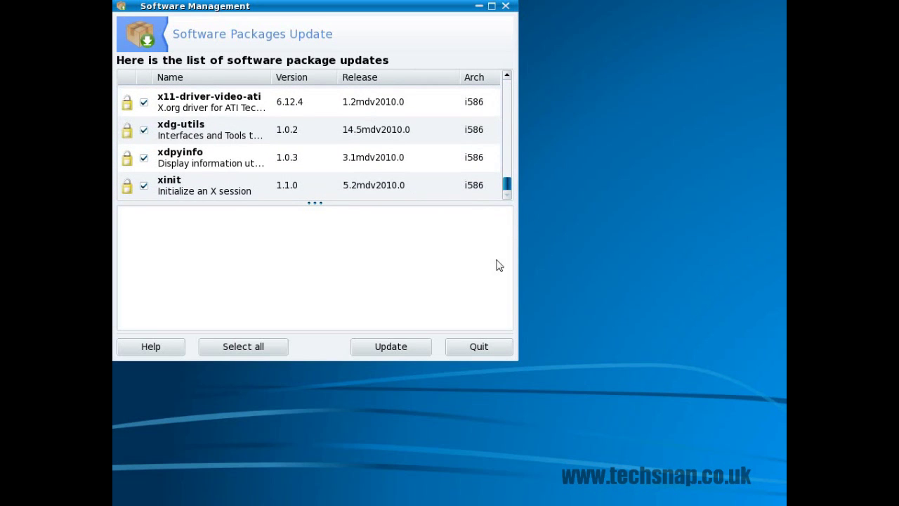
pyautogui.moveTo(517, 360); pyautogui.dragTo(582, 380)
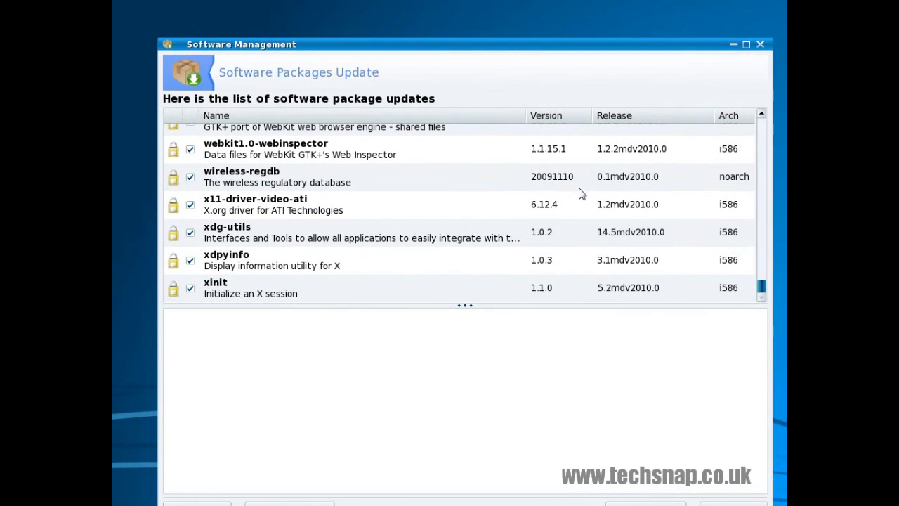
pyautogui.moveTo(761, 284); pyautogui.dragTo(759, 116)
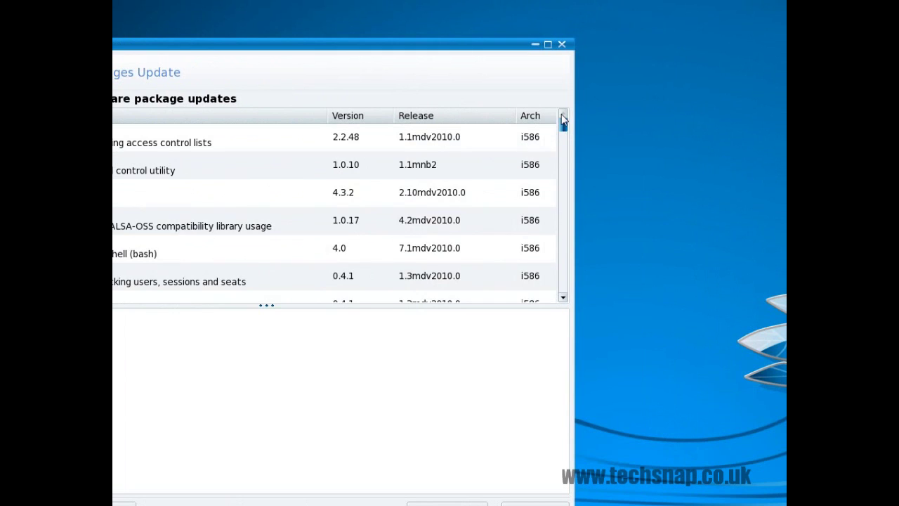
pyautogui.scroll(-2, 118, 241)
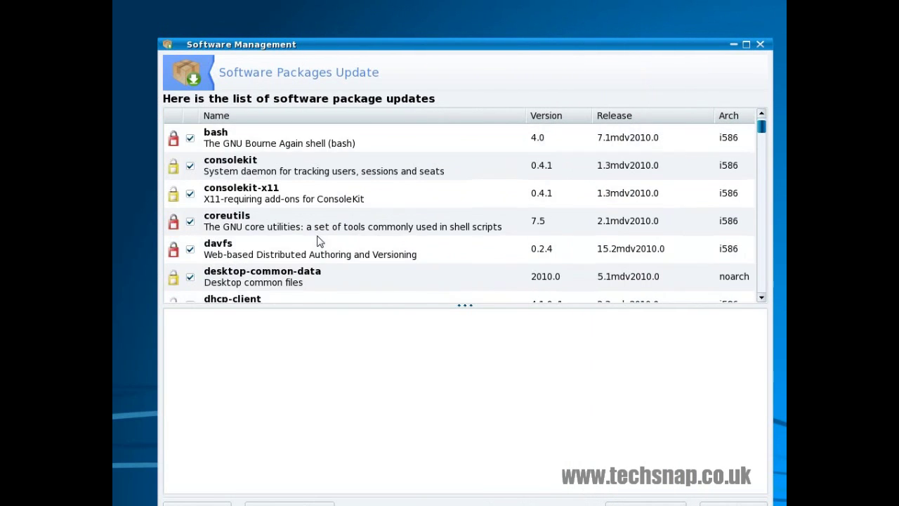
pyautogui.scroll(-7, 318, 241)
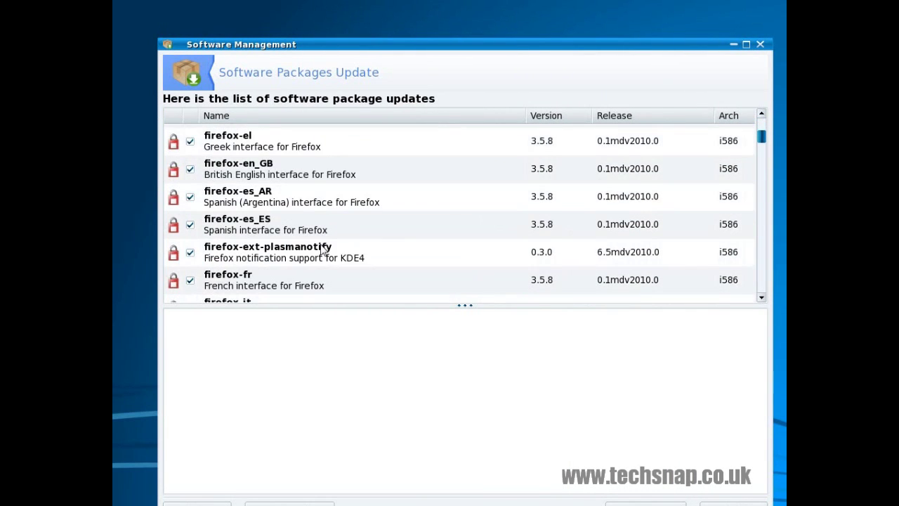
pyautogui.scroll(-5, 323, 250)
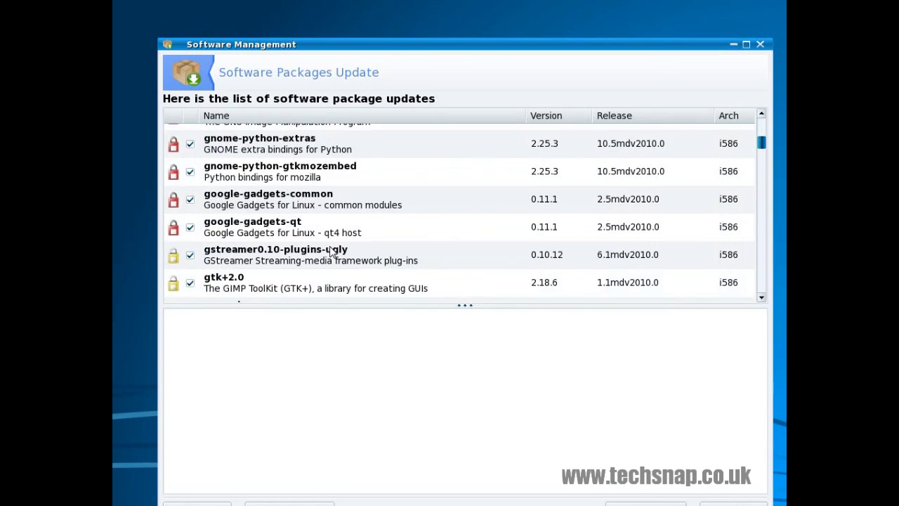
pyautogui.scroll(-5, 334, 252)
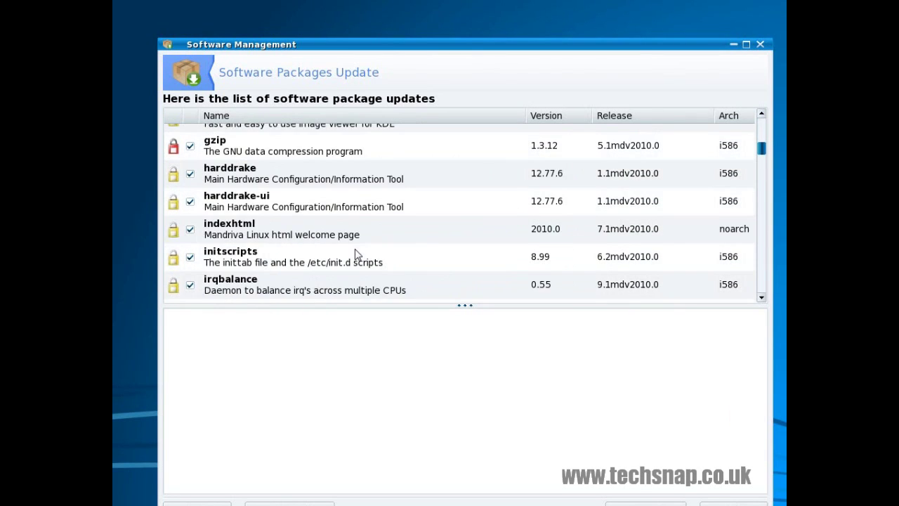
pyautogui.scroll(-3, 356, 254)
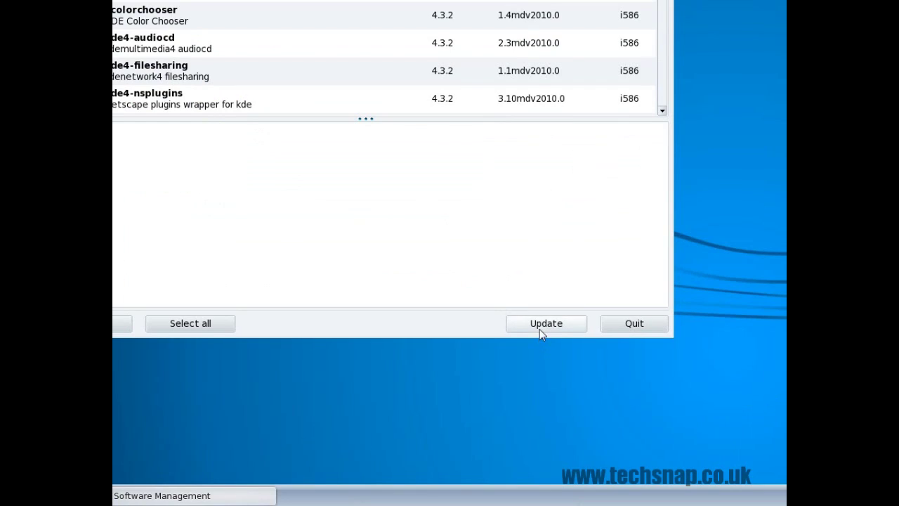
# Start the update of all selected packages and review the complete package list and download size in the confirmation.
pyautogui.click(538, 328)
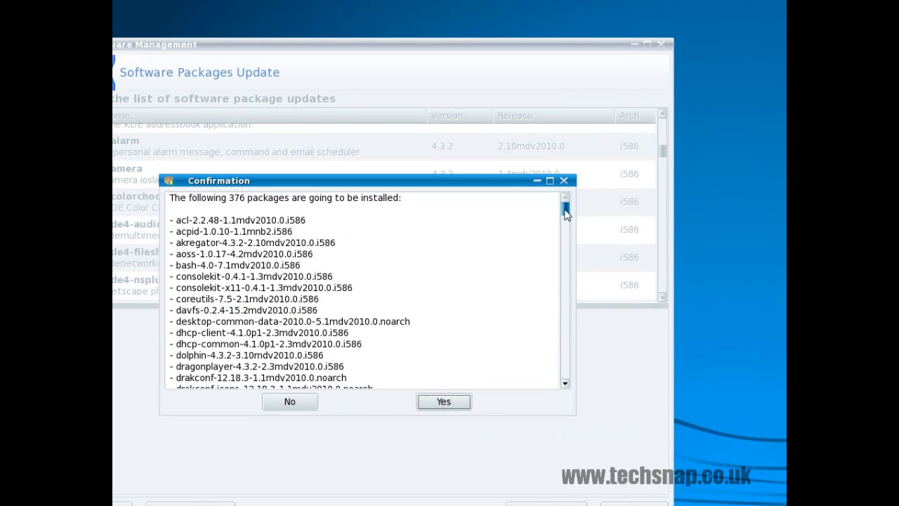
pyautogui.moveTo(566, 212); pyautogui.dragTo(565, 379)
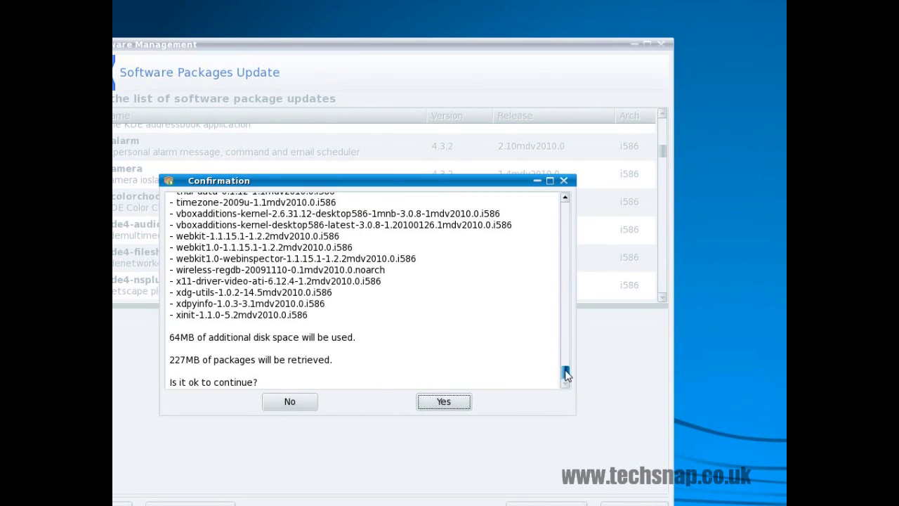
pyautogui.moveTo(565, 371); pyautogui.dragTo(569, 201)
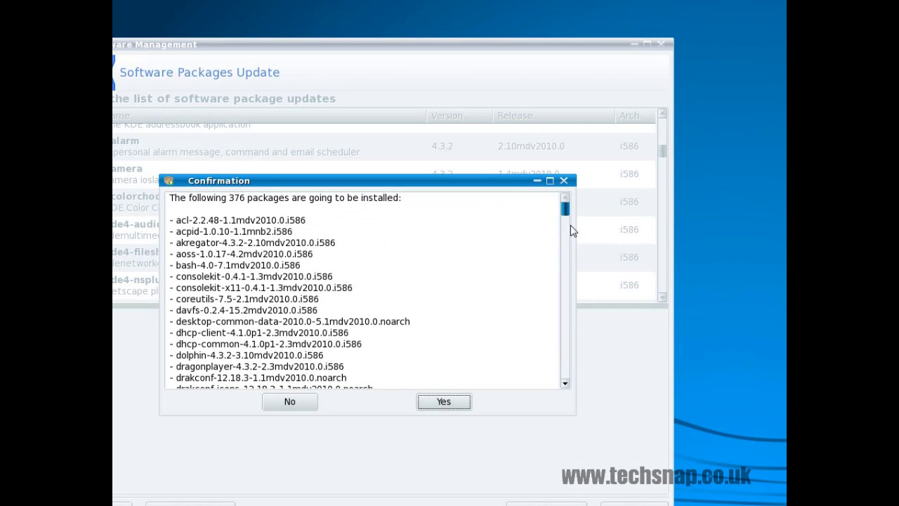
pyautogui.scroll(-20, 559, 299)
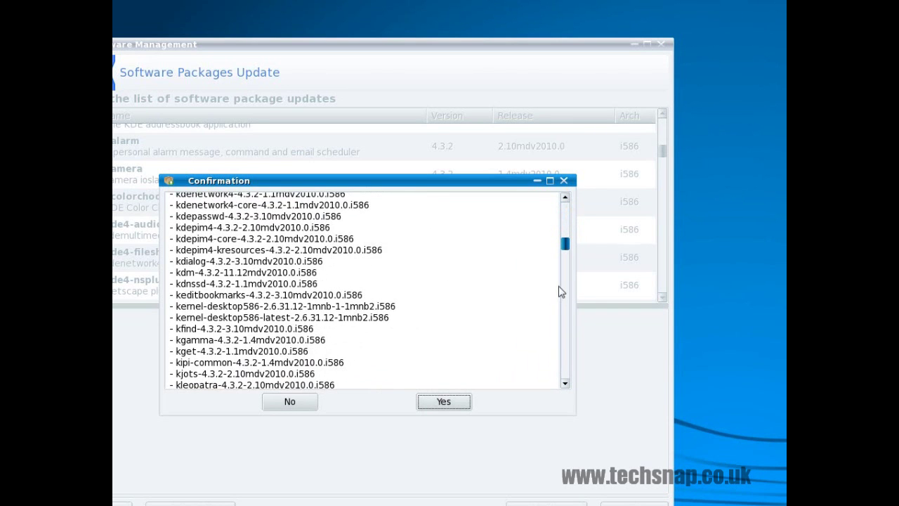
pyautogui.scroll(-20, 565, 378)
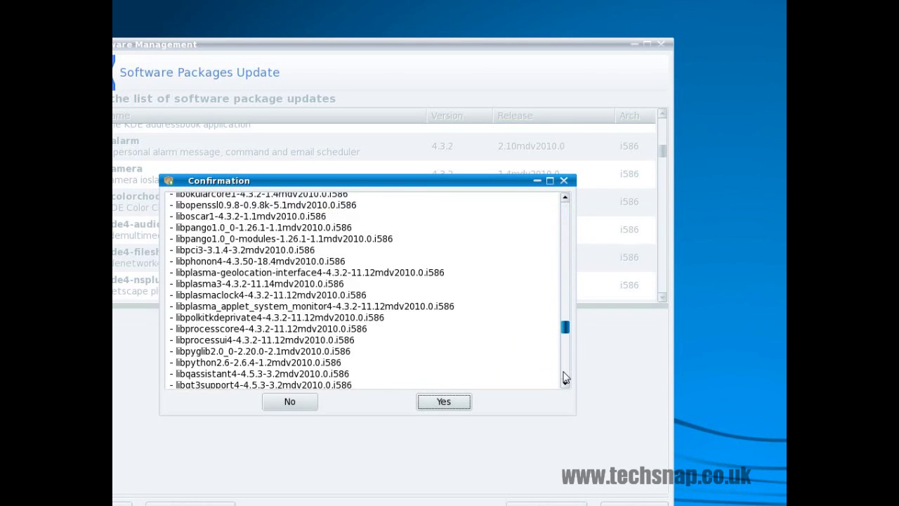
pyautogui.scroll(-10, 566, 377)
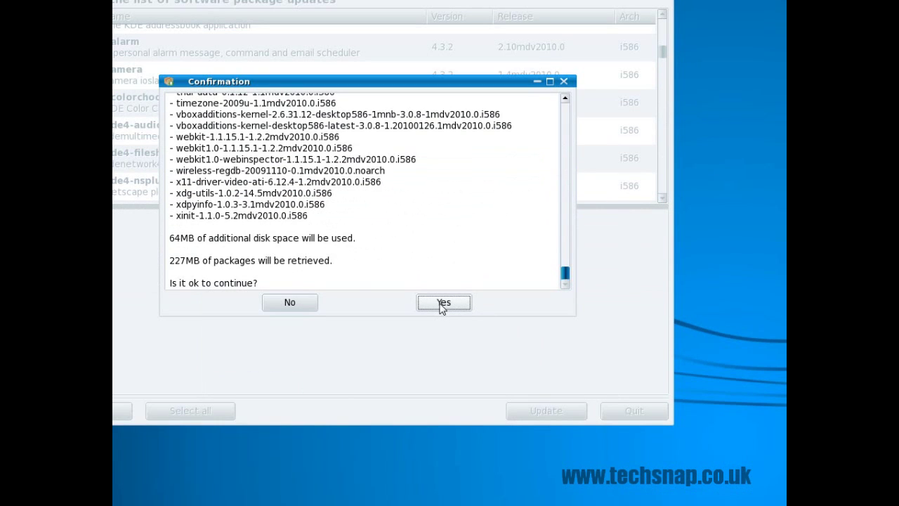